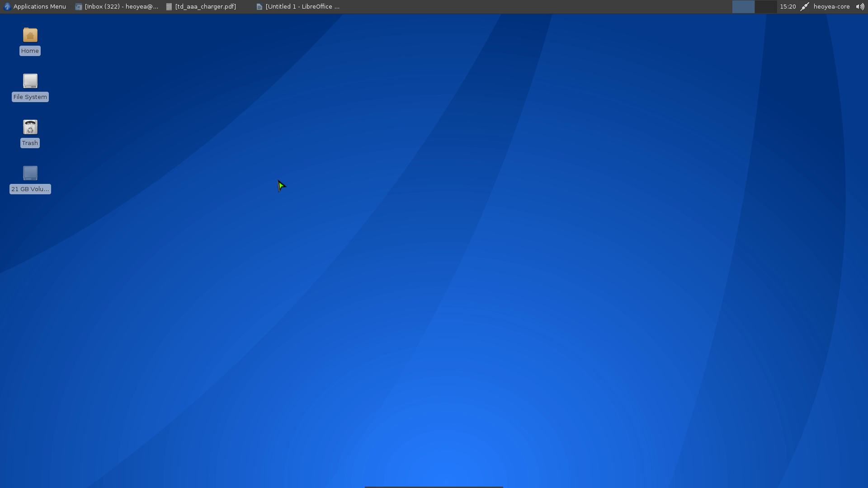
Bring the blank Untitled 1 Writer document back on screen and open the Insert menu
click(305, 8)
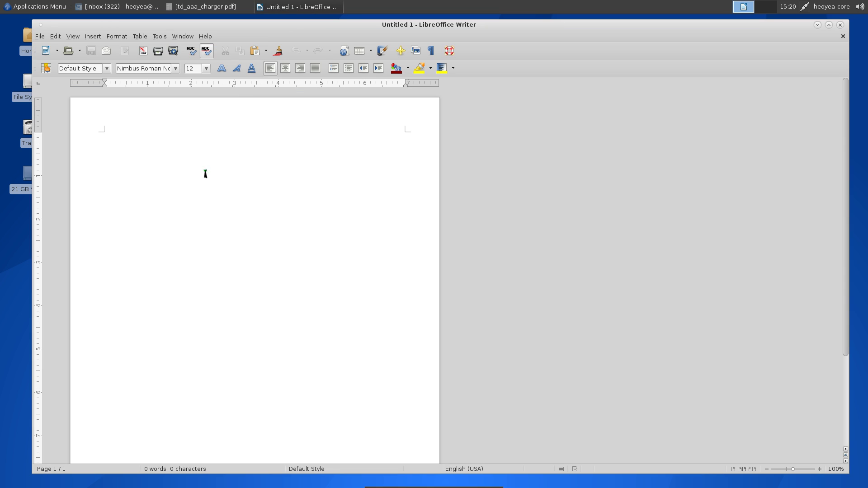
click(93, 36)
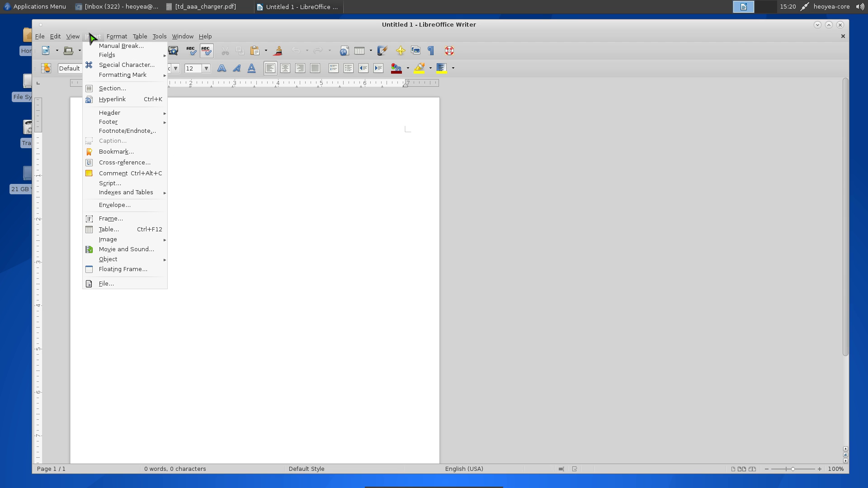
Open the Envelope dialog and place the cursor after the sender address text
click(110, 206)
click(351, 314)
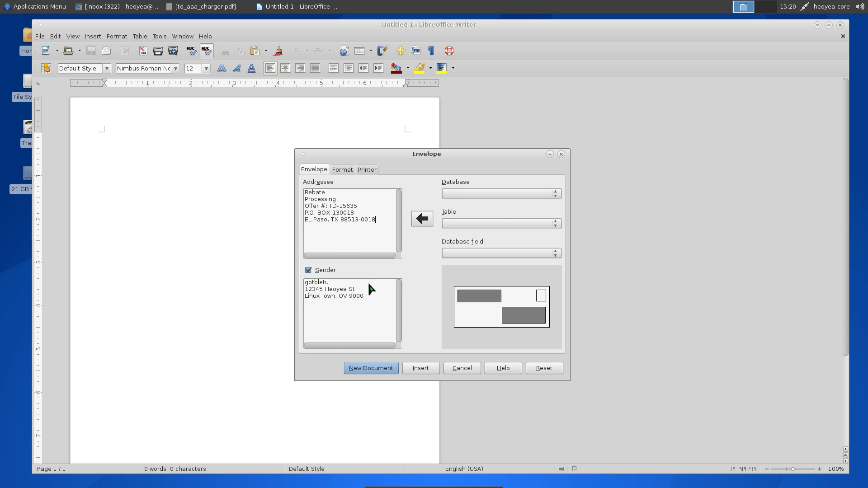
click(372, 297)
Toggle the Sender option off and on repeatedly, leaving the sender address included
click(320, 270)
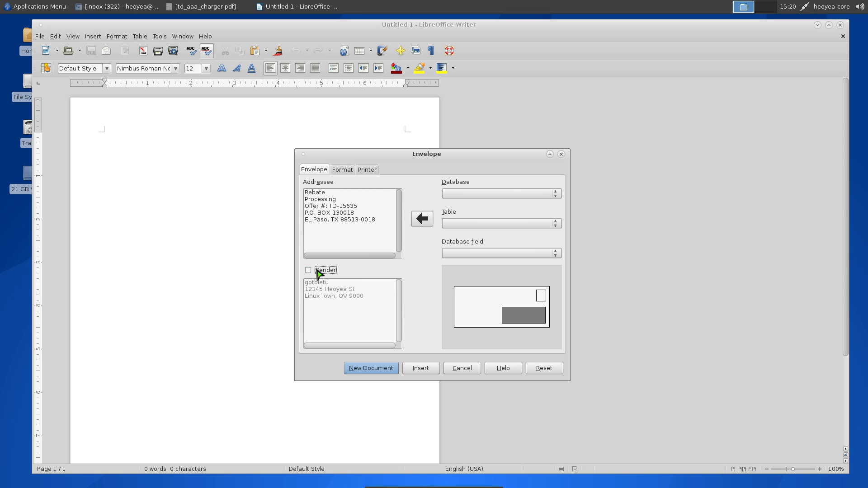
click(317, 270)
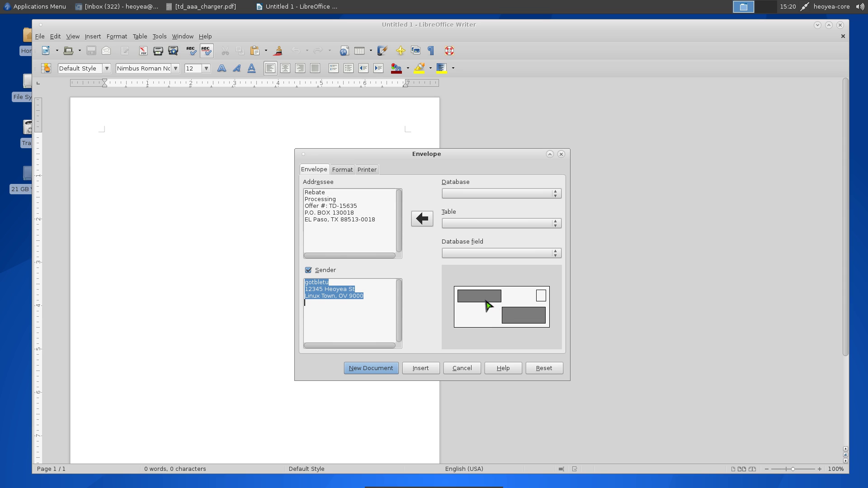
click(328, 272)
click(328, 272)
click(330, 273)
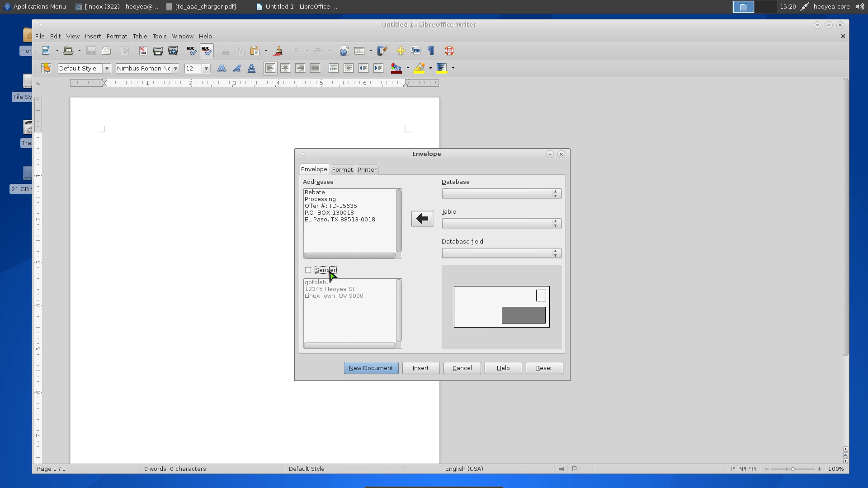
click(330, 272)
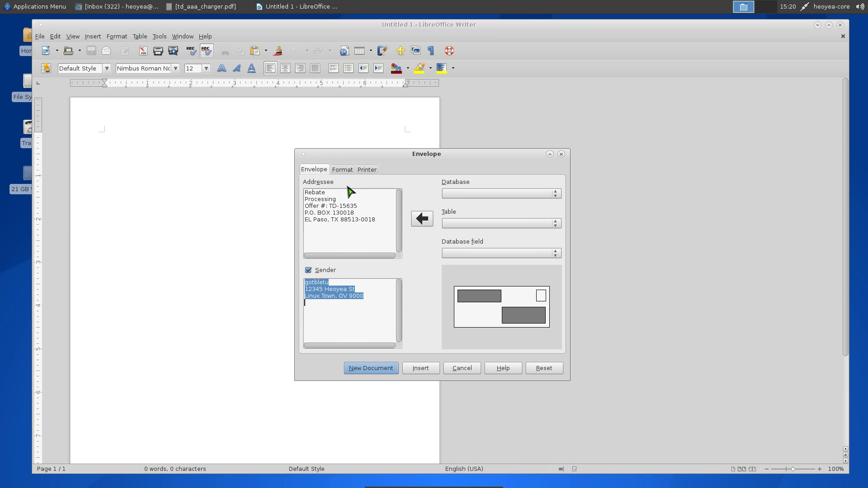
View the Format settings with the addressee at 4.75" from left and 2.06" from top
click(342, 171)
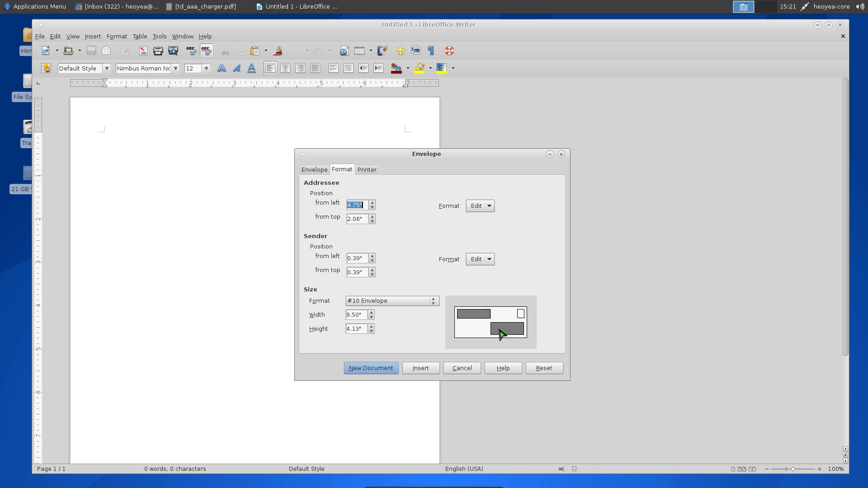
scroll(376, 207, up, 15)
scroll(373, 210, down, 20)
scroll(373, 218, up, 9)
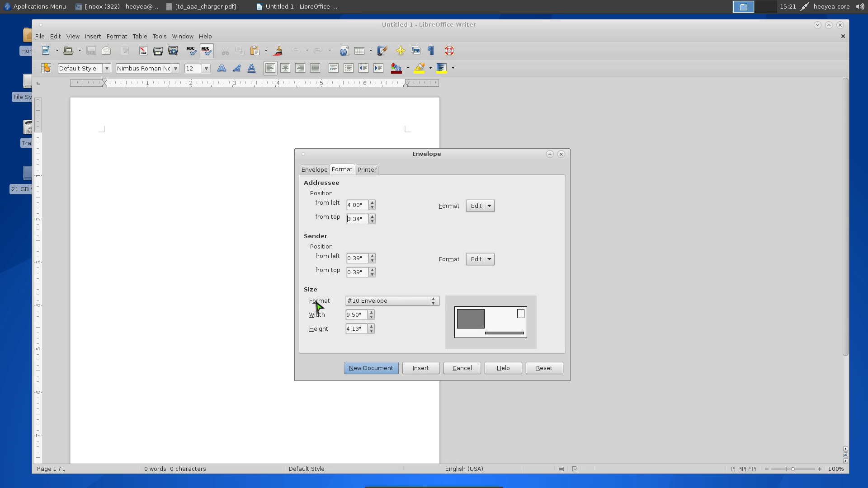
Try the 32 Kai envelope size, then revert to #10 Envelope (9.50" by 4.13")
click(371, 302)
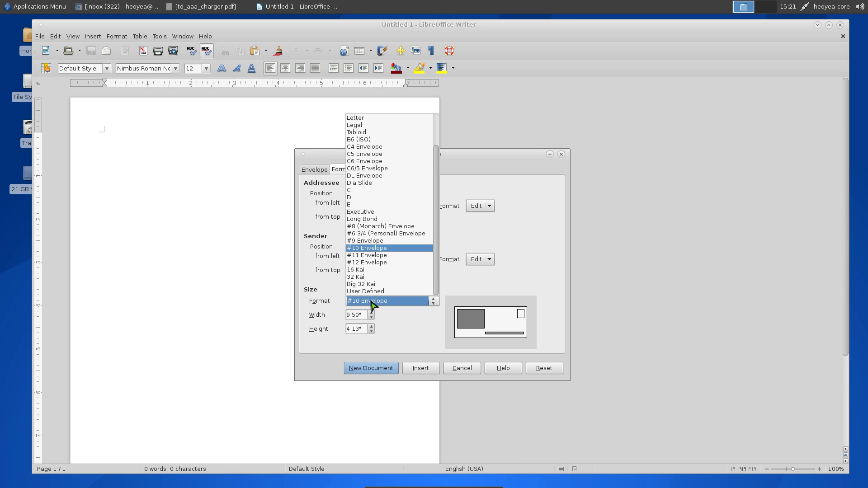
click(370, 277)
click(380, 303)
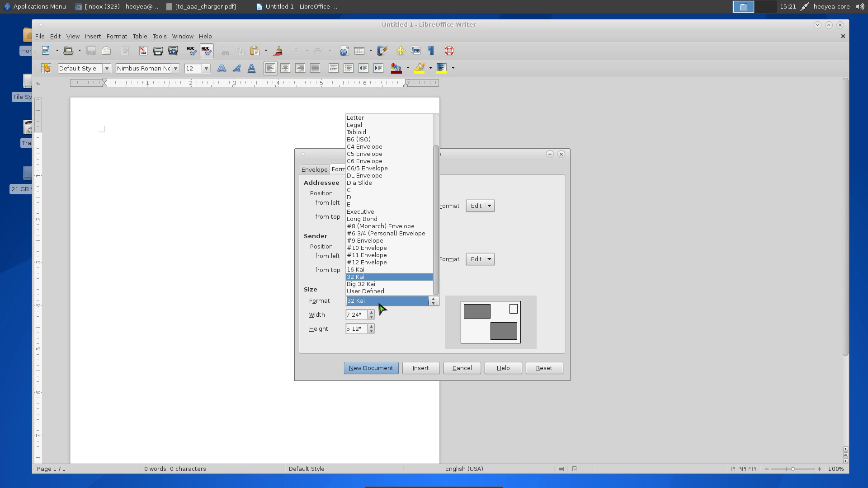
click(380, 248)
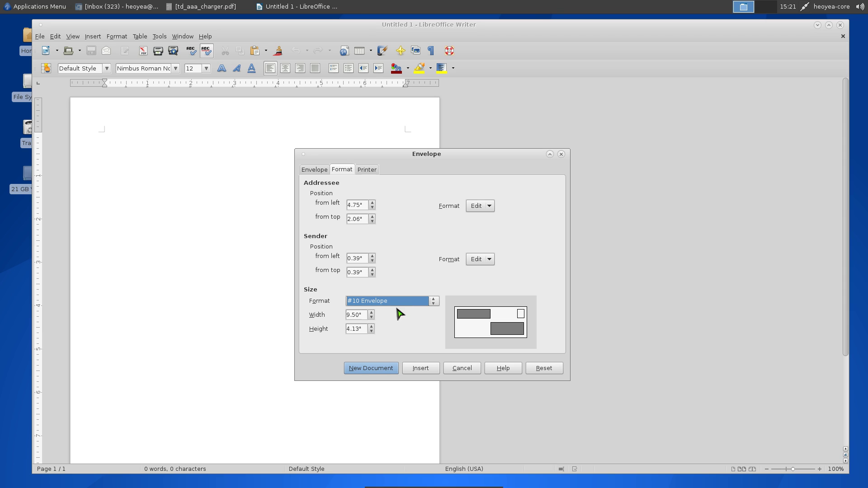
click(432, 302)
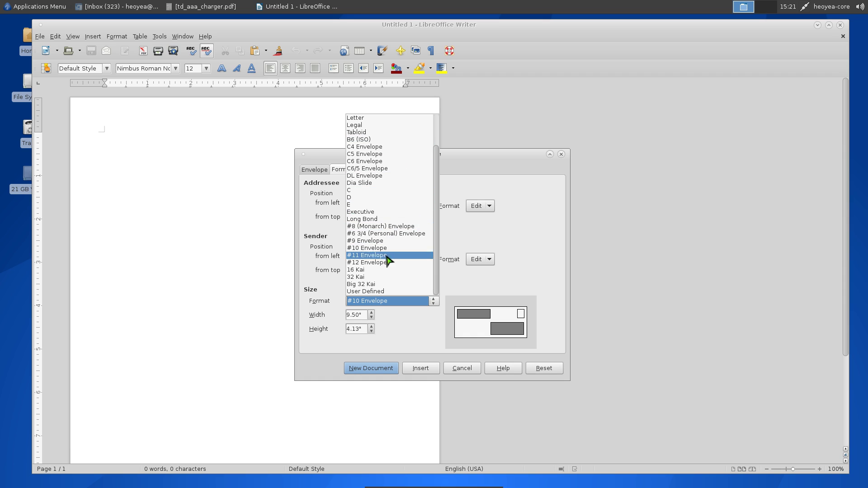
click(424, 330)
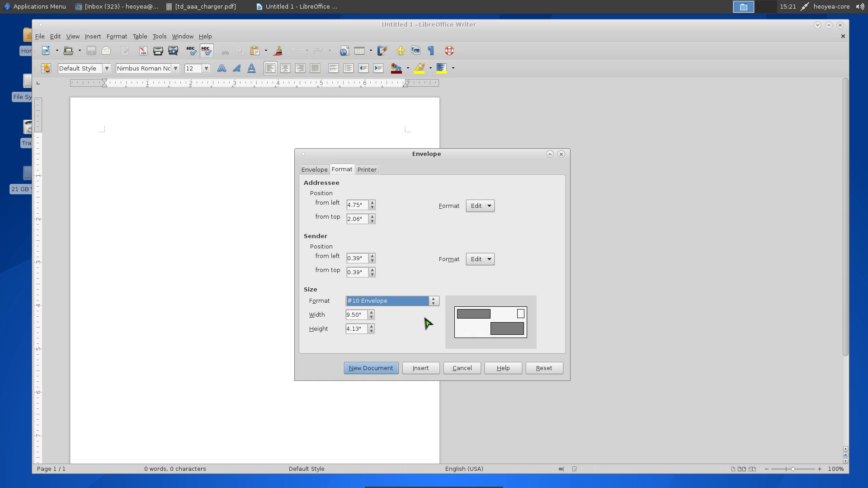
Try vertical left and centre orientations, restore horizontal left, then return to the address entries
click(368, 172)
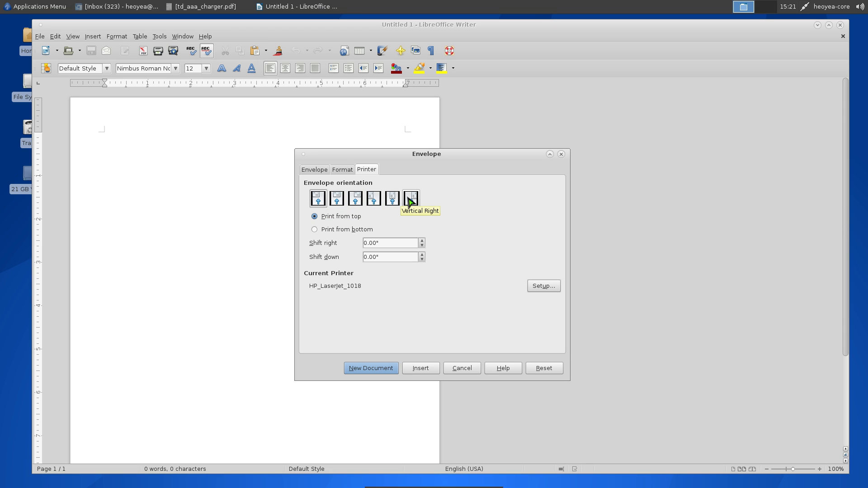
click(374, 202)
click(392, 200)
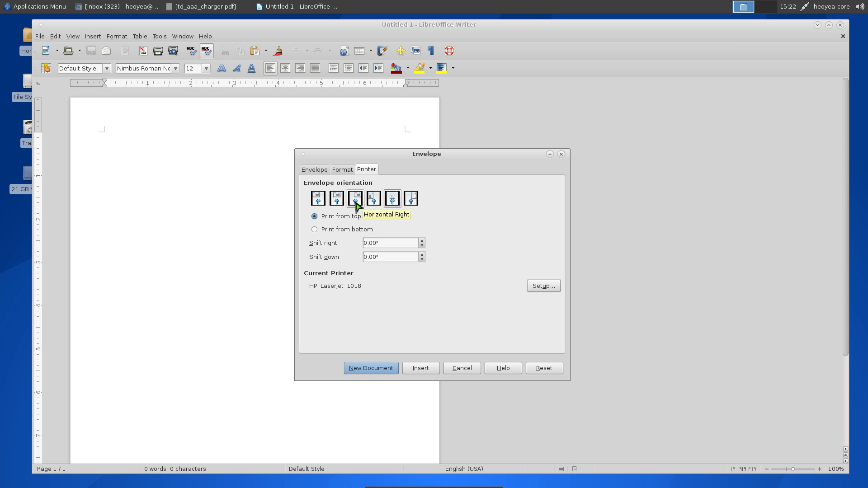
click(317, 200)
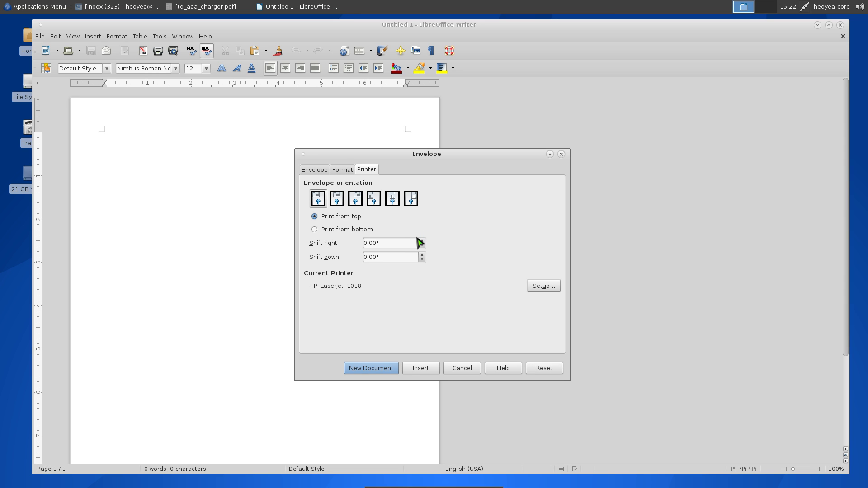
click(316, 170)
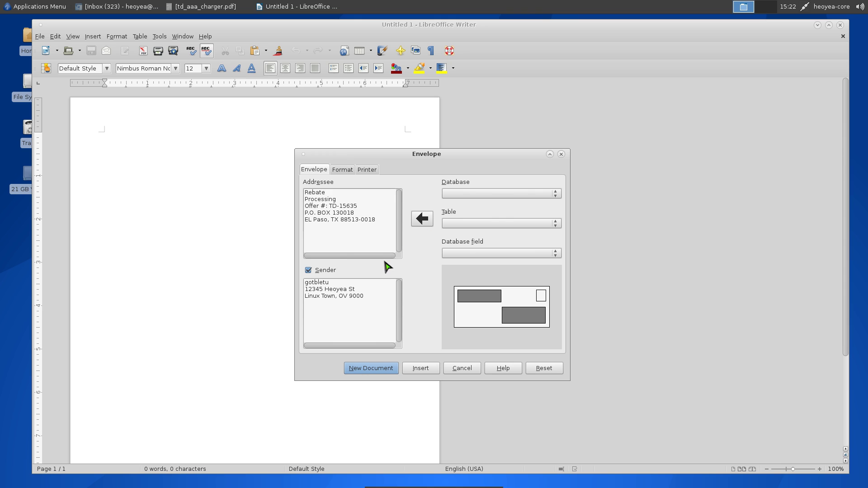
Generate the envelope as new document Untitled 2 with sender and Rebate Processing address blocks
click(366, 370)
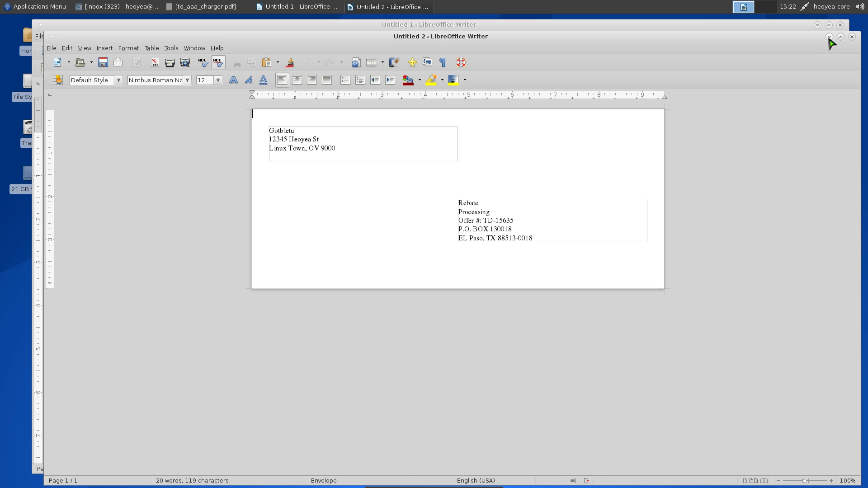
Show td_aaa_charger.pdf in Evince, selecting then clearing the envelope warning and mailing label address
click(226, 7)
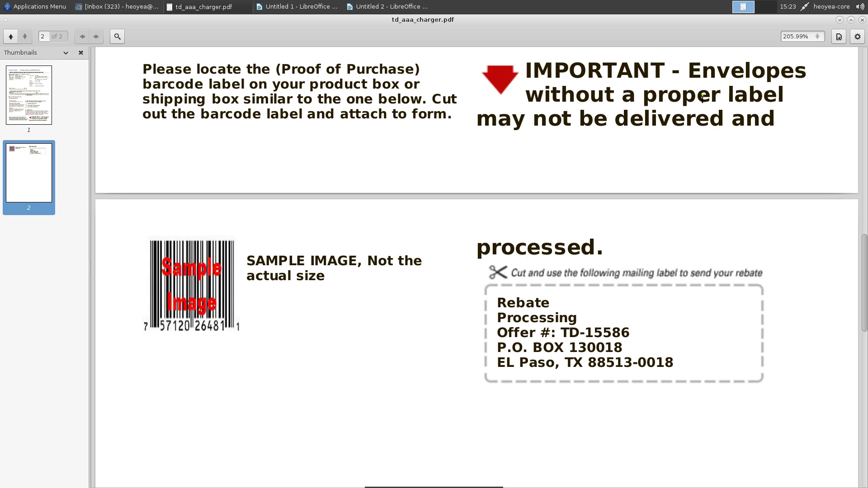
drag(688, 71, 762, 117)
click(720, 126)
drag(497, 302, 675, 365)
click(663, 332)
scroll(340, 314, down, 10)
scroll(341, 314, up, 6)
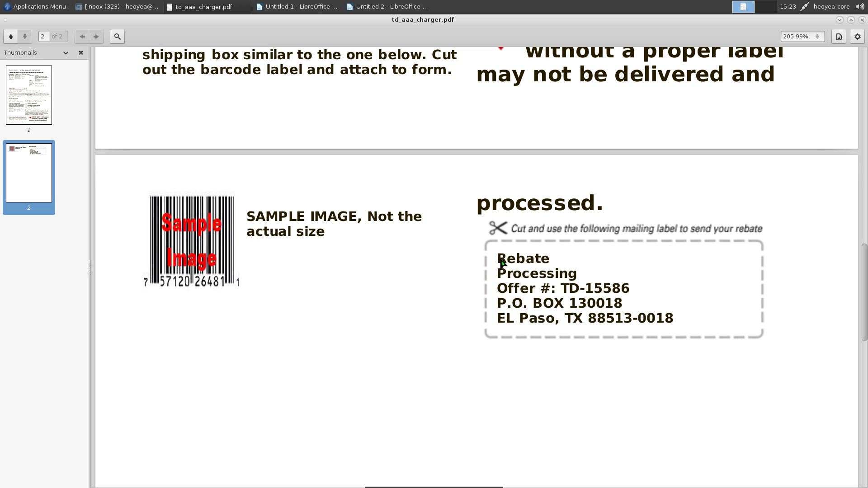
scroll(567, 301, up, 3)
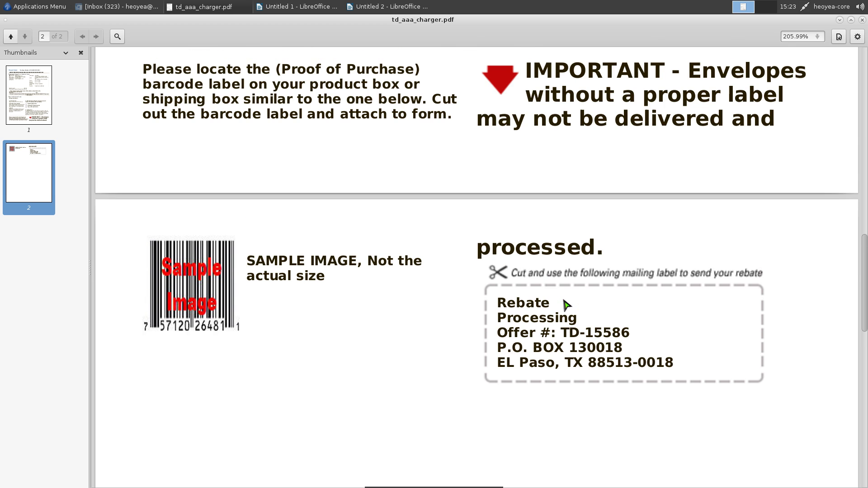